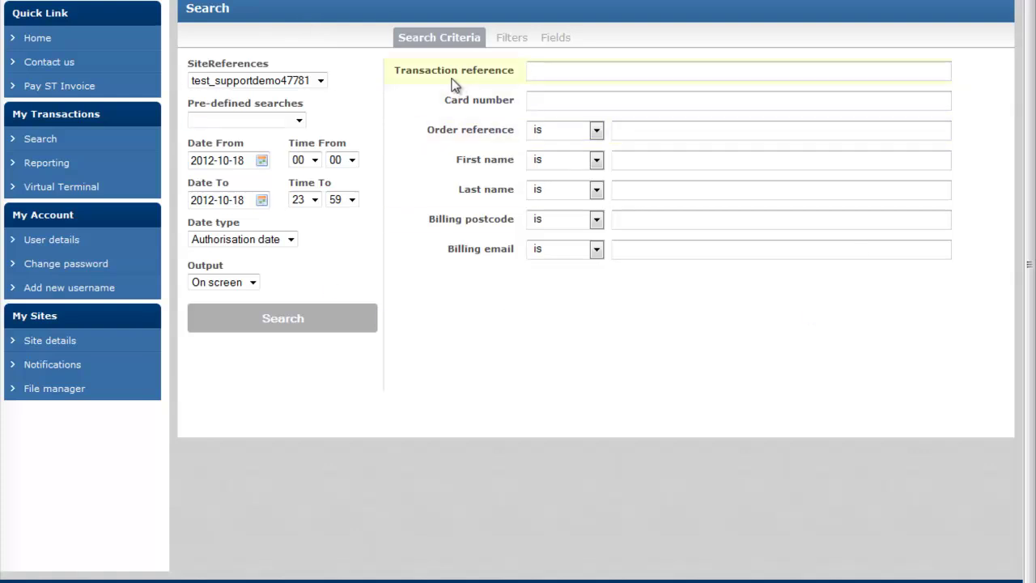
Step: Keep the existing site reference and set the search start date to 2012-10-01
click(320, 82)
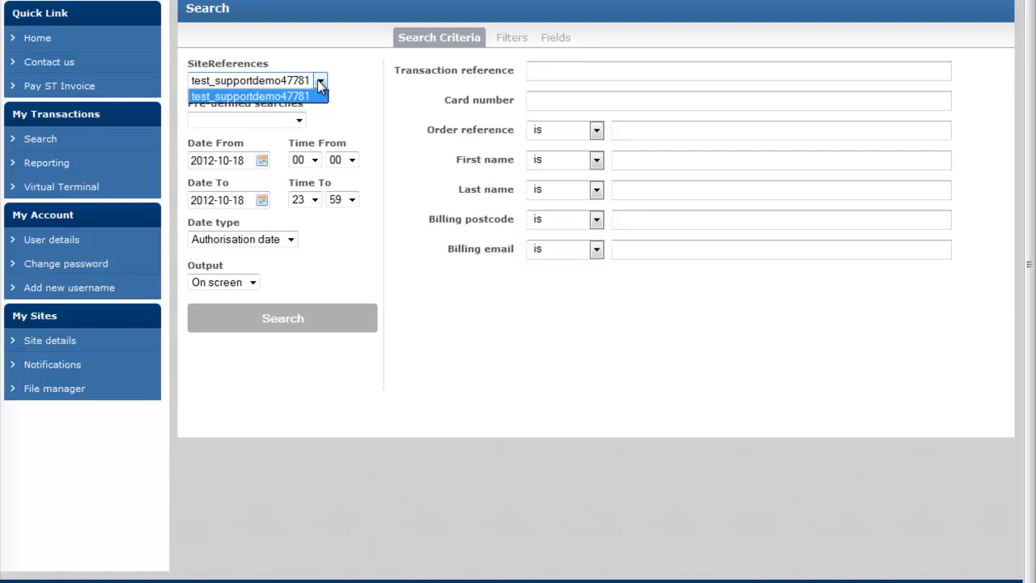
click(316, 96)
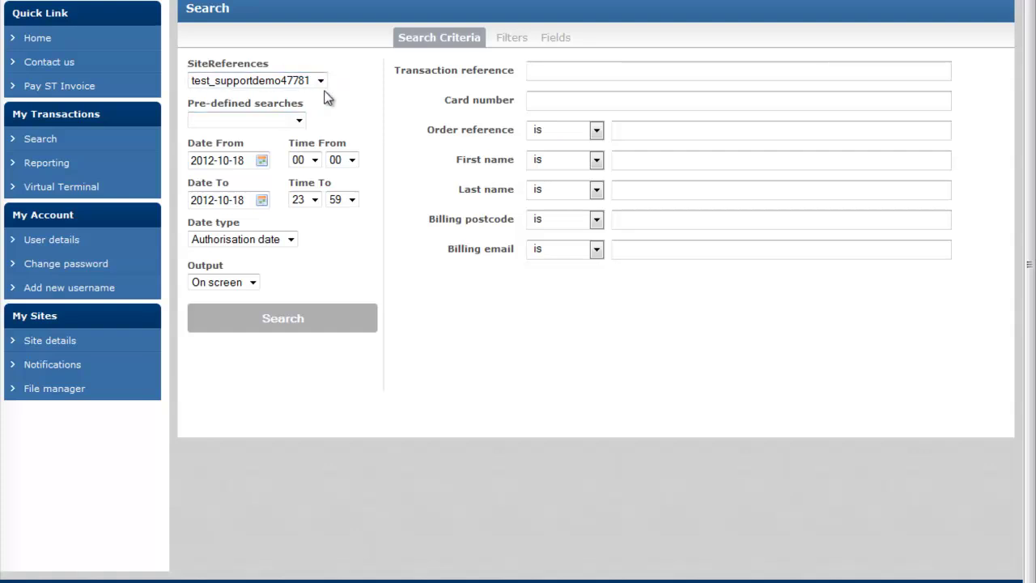
click(262, 162)
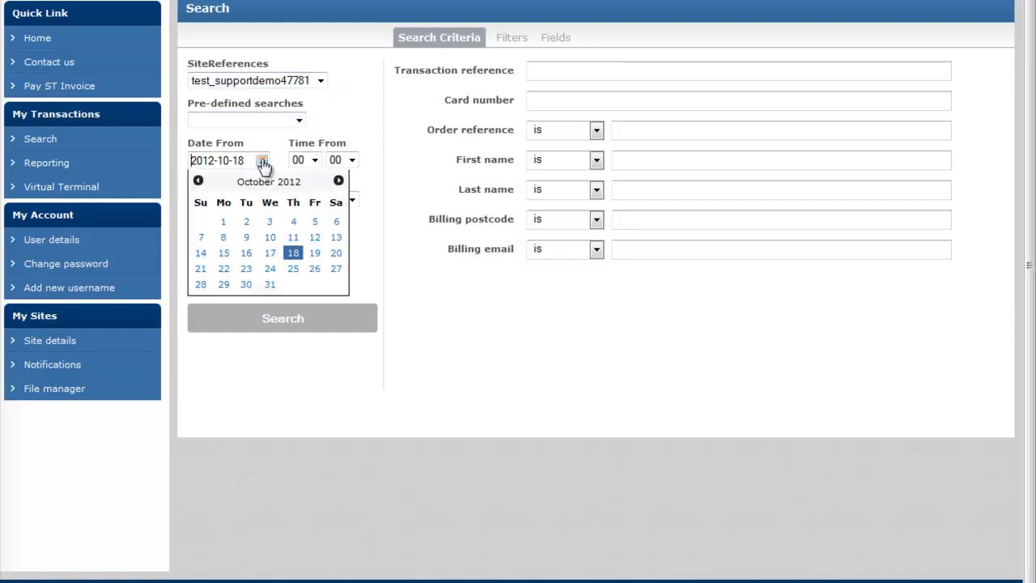
click(224, 222)
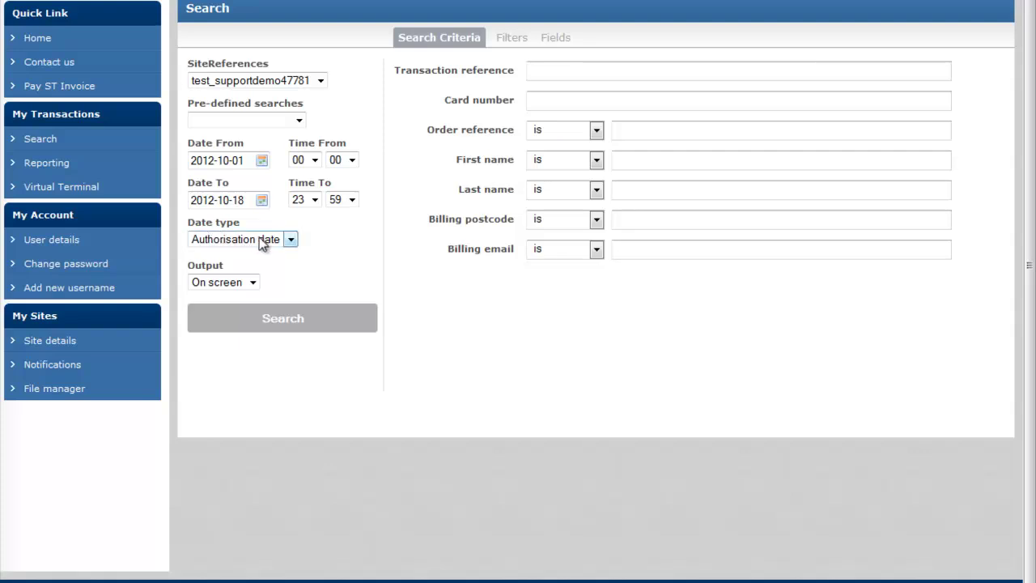
Step: Keep Authorisation date as the date type after trying Settlement date, with output On screen
click(285, 238)
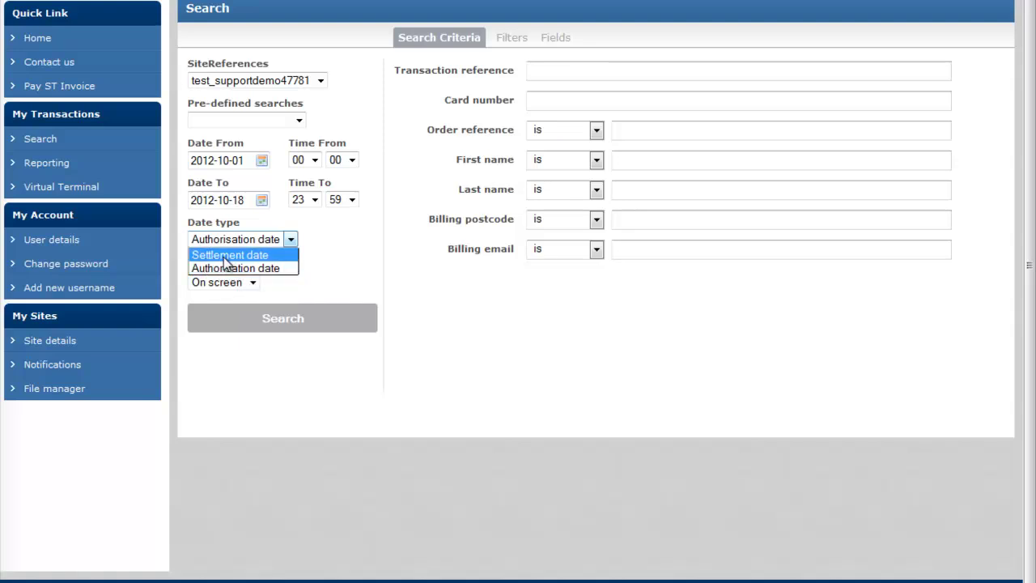
click(228, 255)
click(268, 241)
click(235, 268)
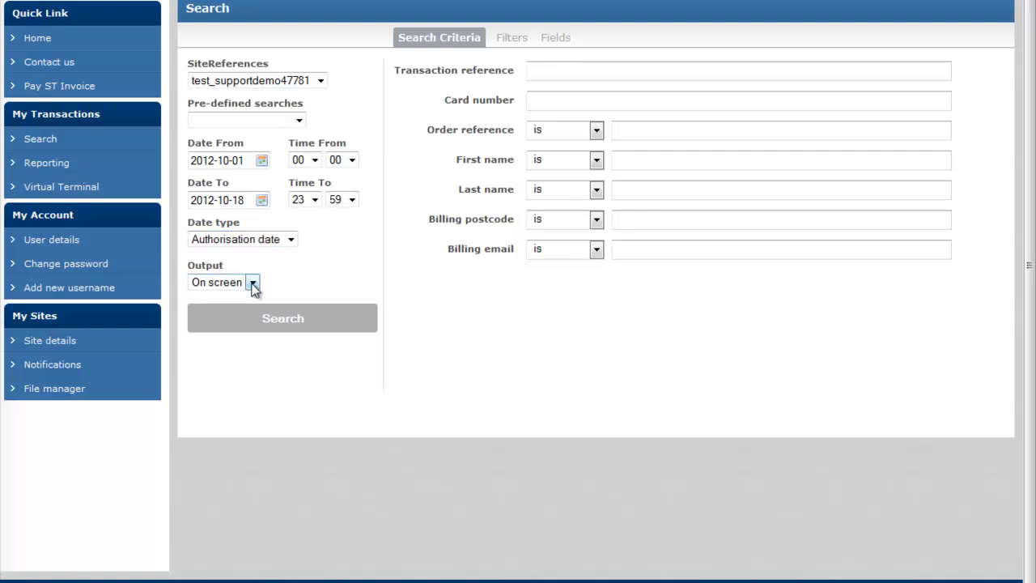
click(253, 285)
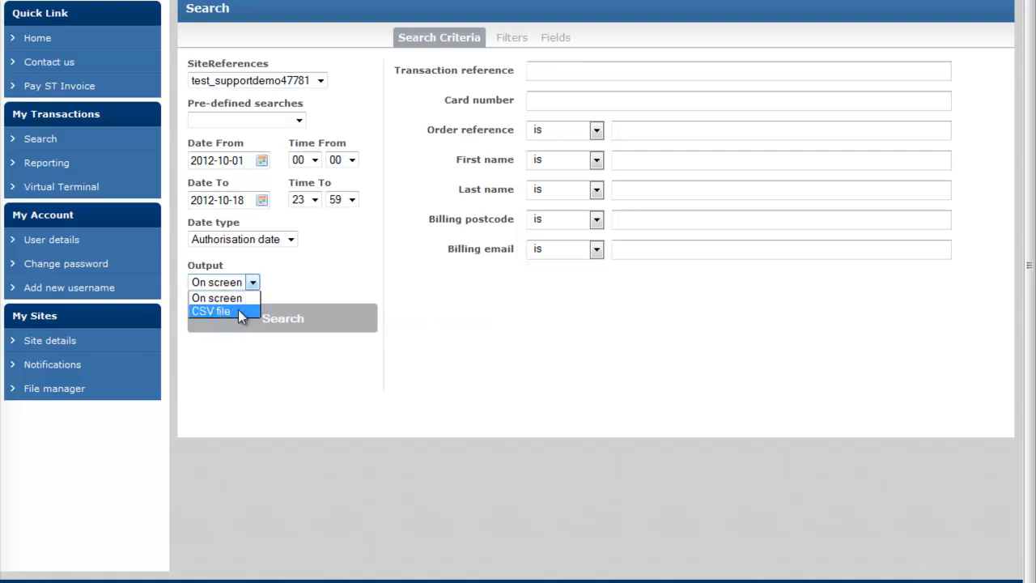
click(228, 301)
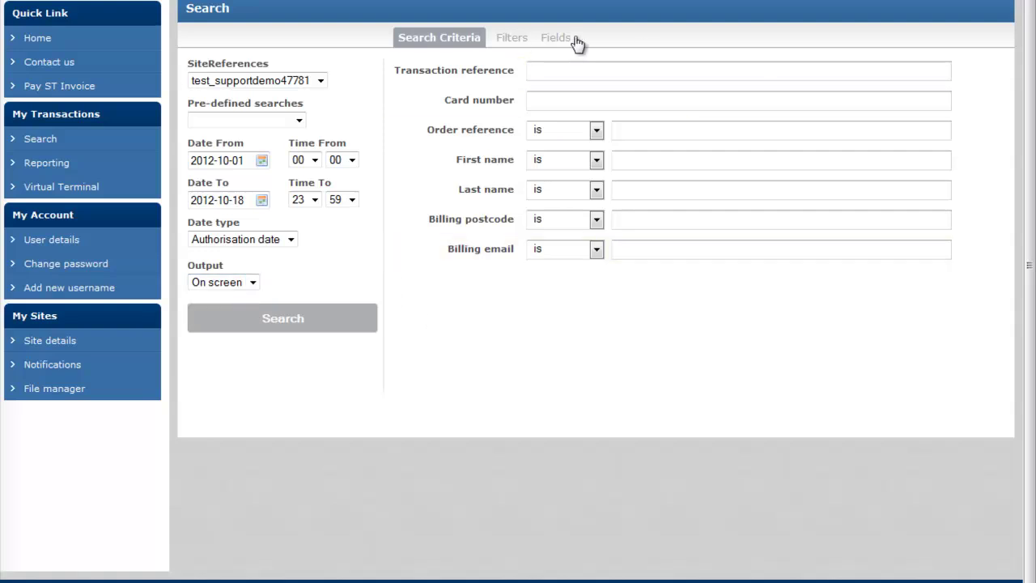
Step: Tick Card number and Order reference as result fields, then run the transaction search
click(518, 43)
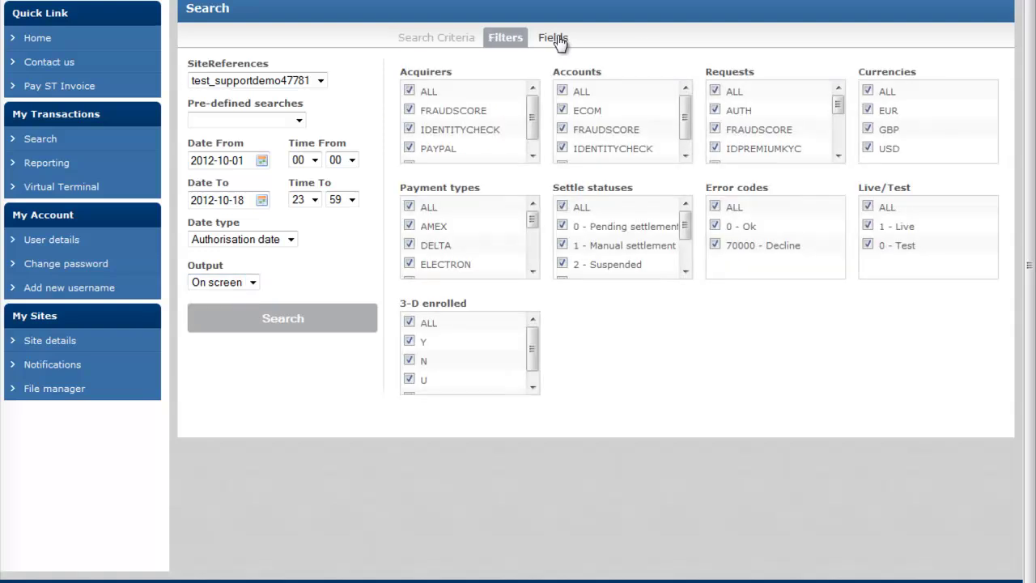
click(557, 39)
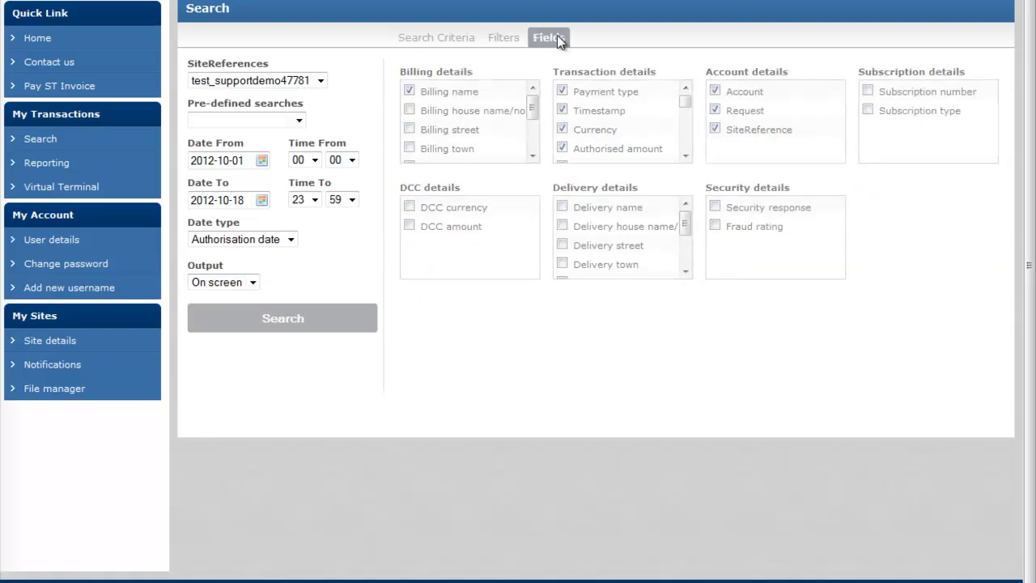
click(511, 42)
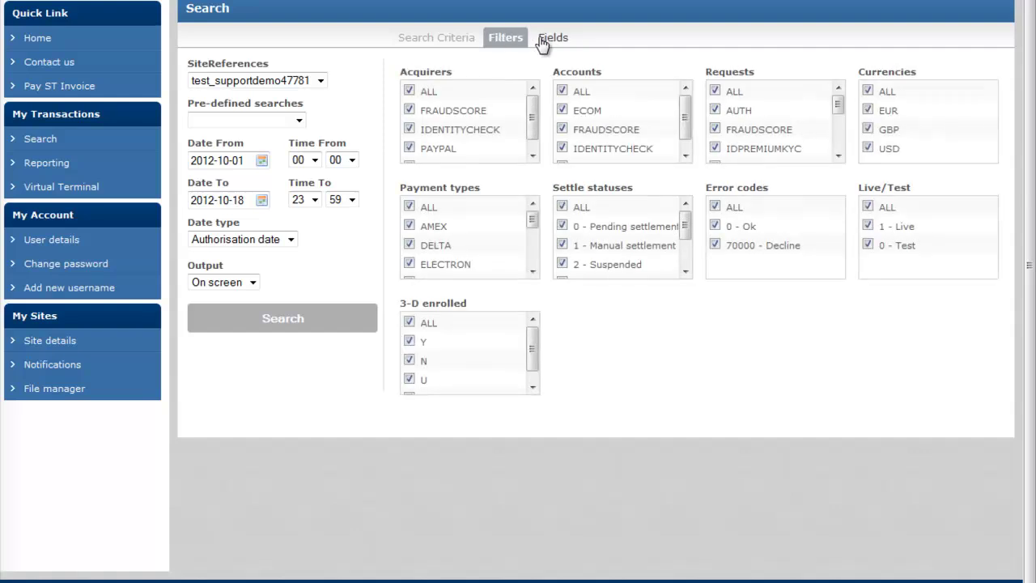
click(548, 41)
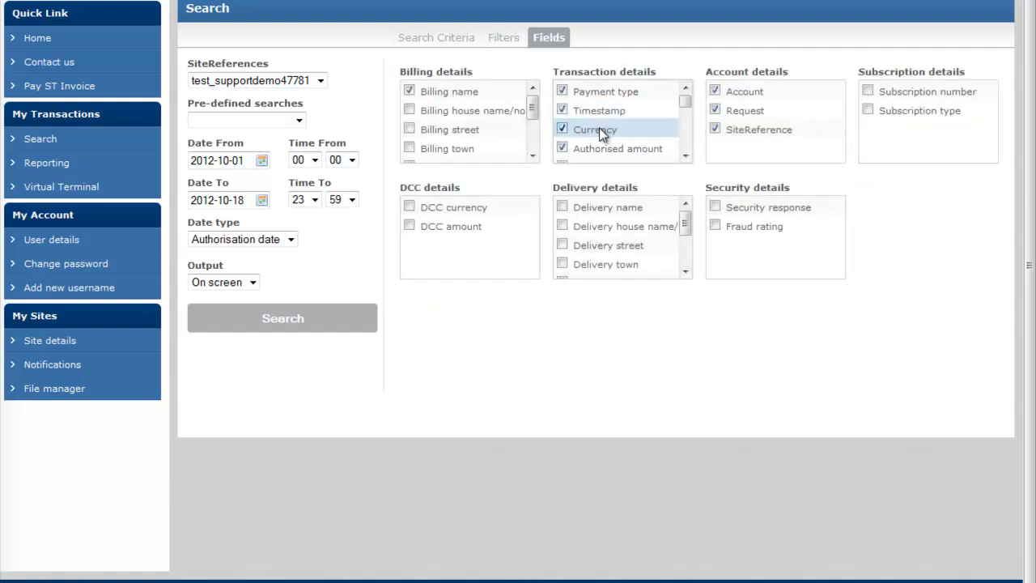
drag(682, 103, 682, 132)
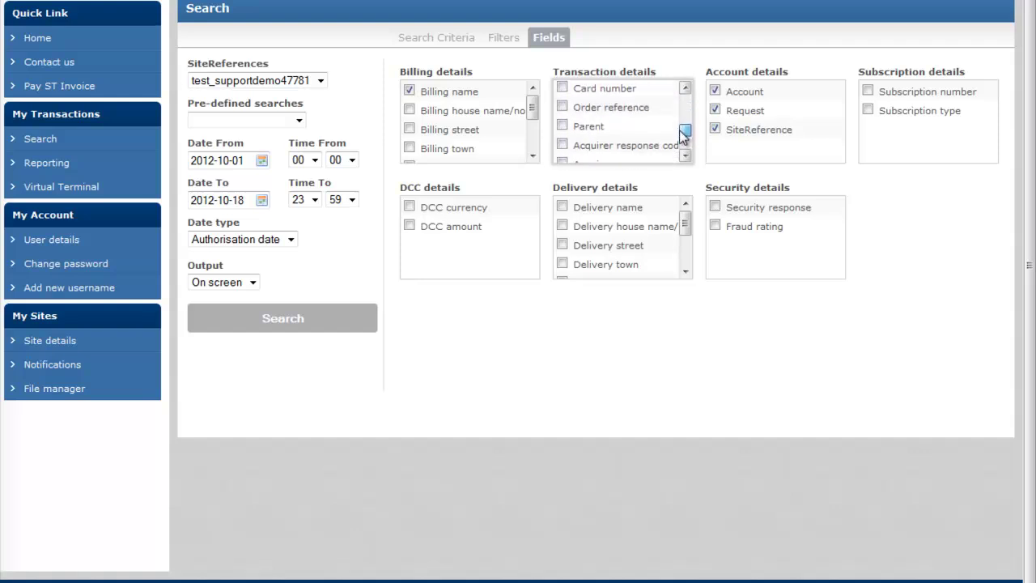
click(563, 89)
click(564, 107)
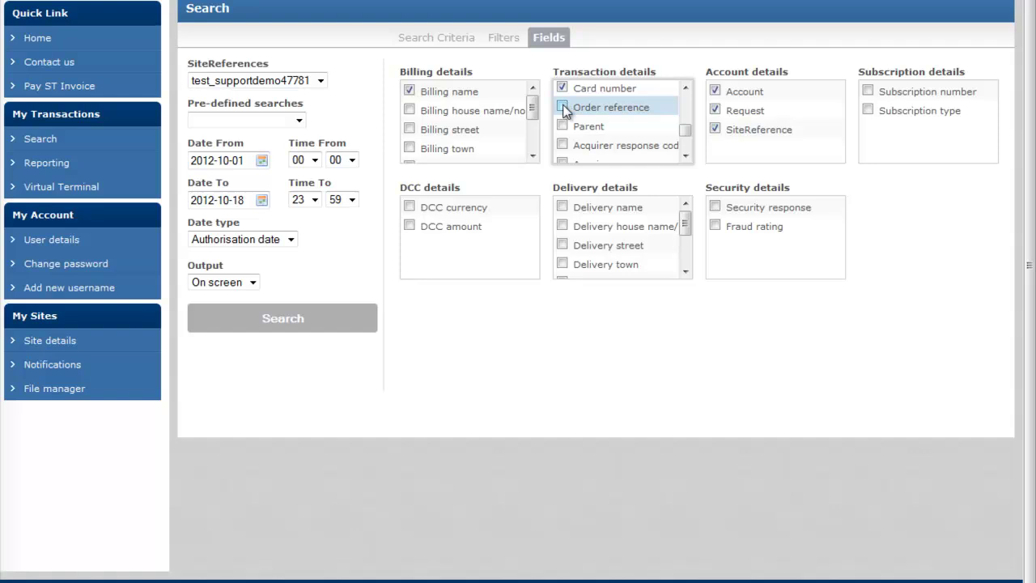
click(258, 317)
Step: Scroll the ten results to reveal the Card number and Order reference columns
scroll(424, 342, down, 5)
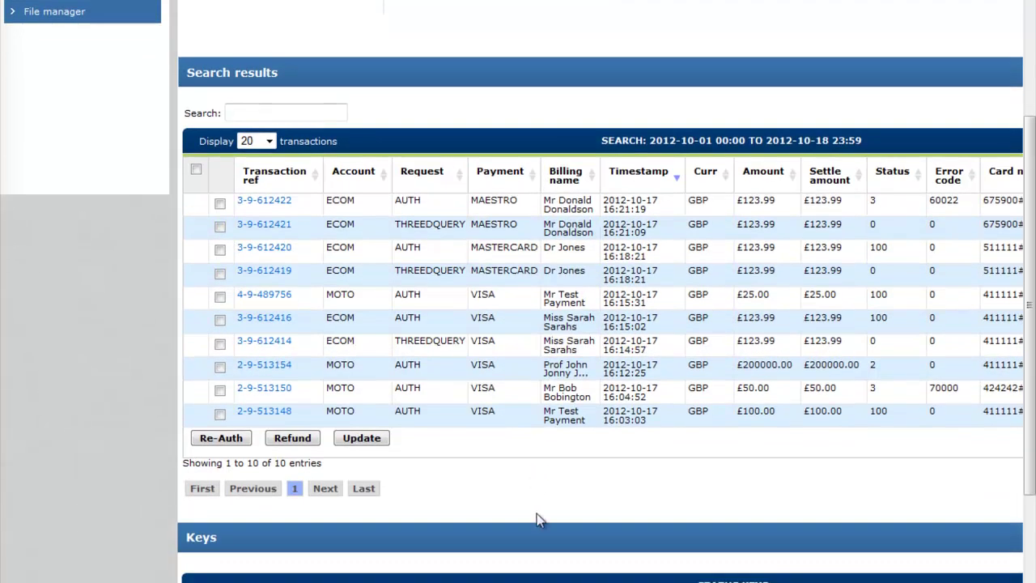
scroll(518, 308, right, 4)
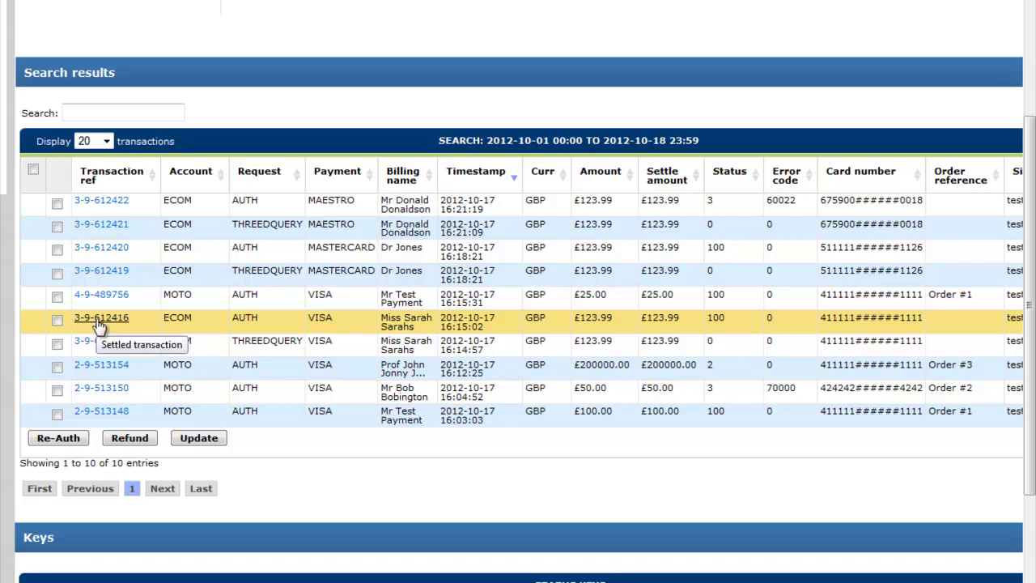
click(312, 321)
scroll(798, 389, down, 3)
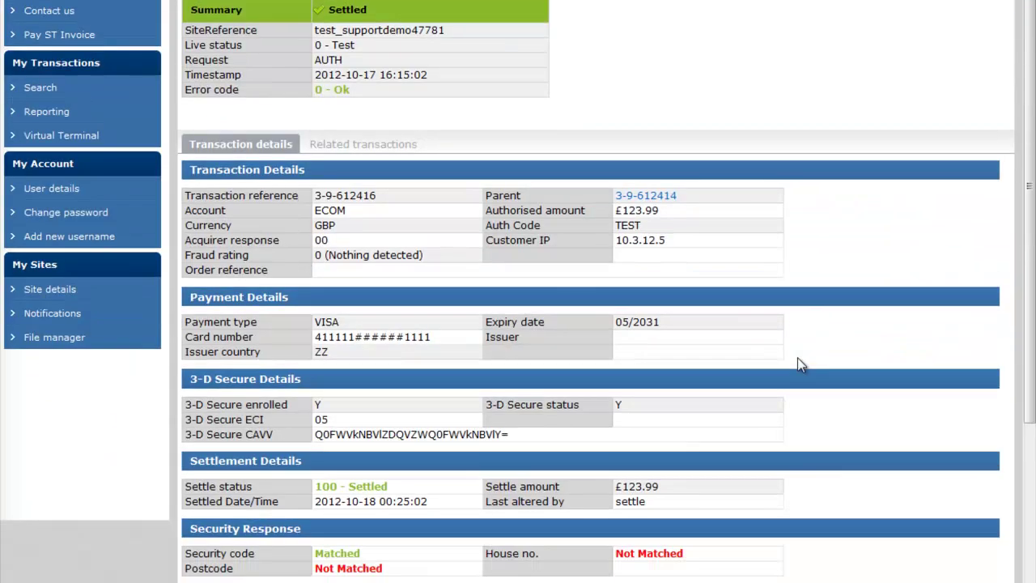
scroll(798, 389, down, 3)
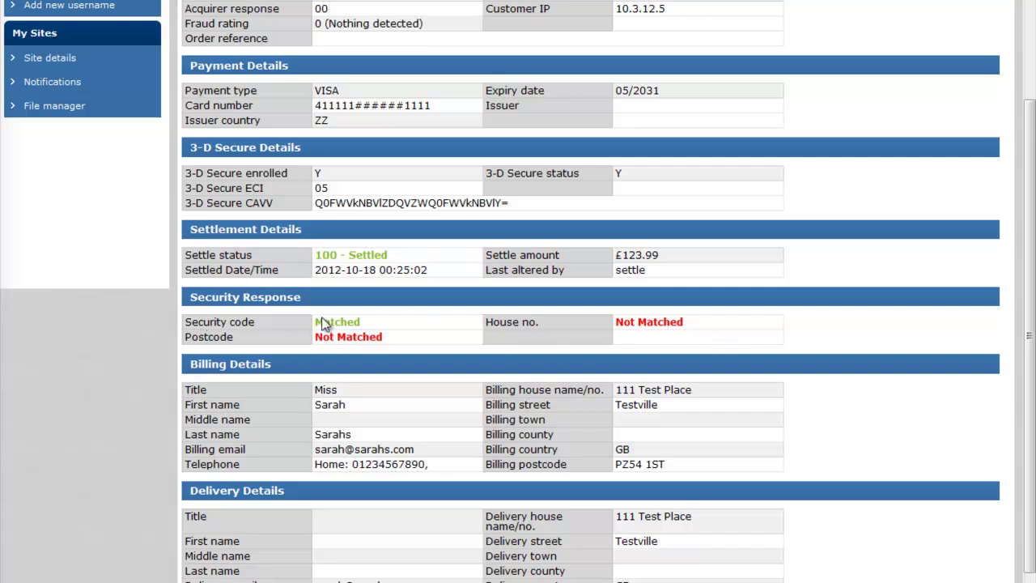
drag(181, 254, 400, 268)
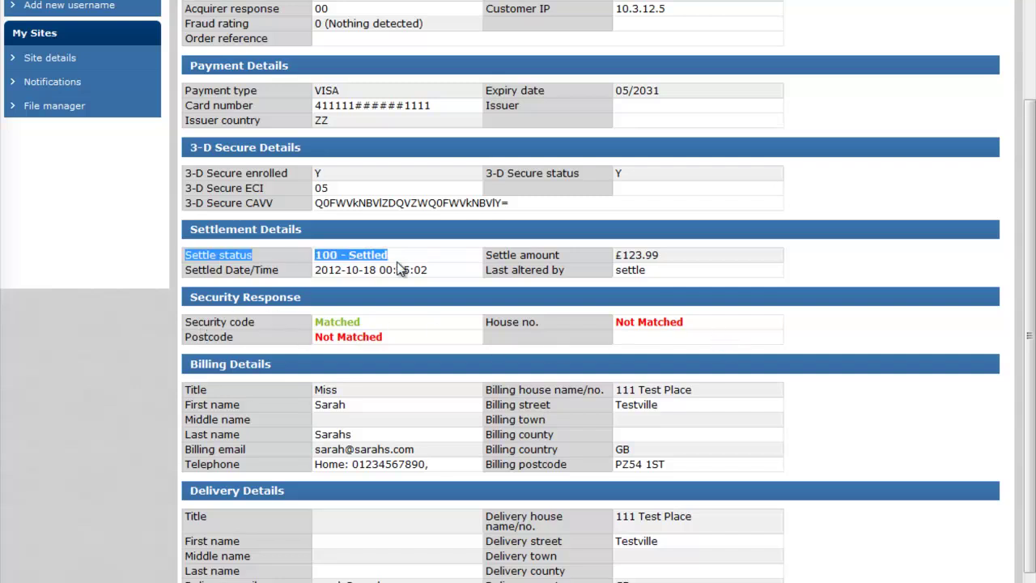
click(391, 256)
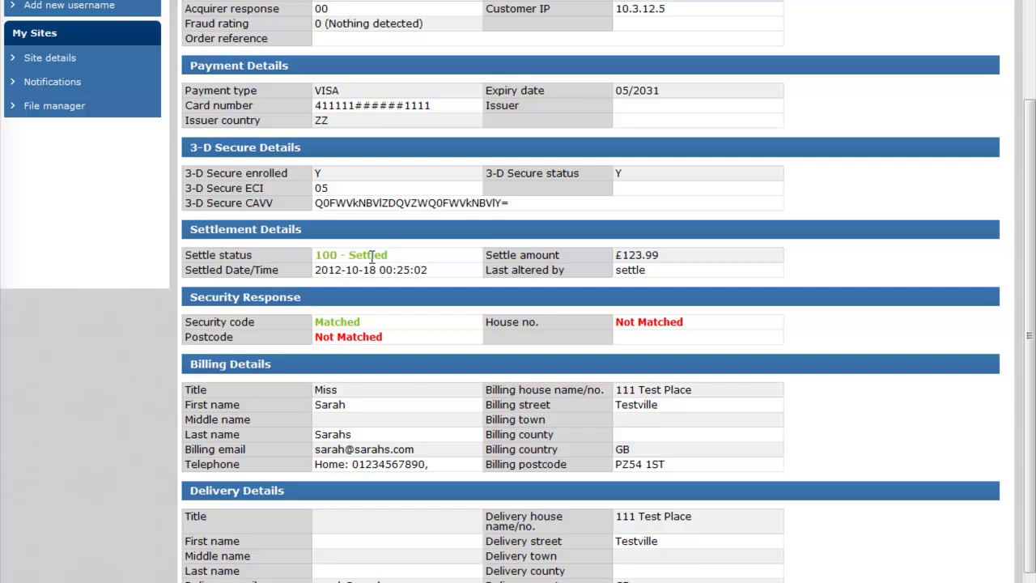
Step: Review the 3-D Secure details, highlighting the section and its enrolled value
drag(190, 148, 611, 204)
click(350, 182)
drag(314, 173, 338, 176)
click(625, 175)
click(383, 181)
scroll(405, 324, down, 2)
scroll(428, 340, up, 4)
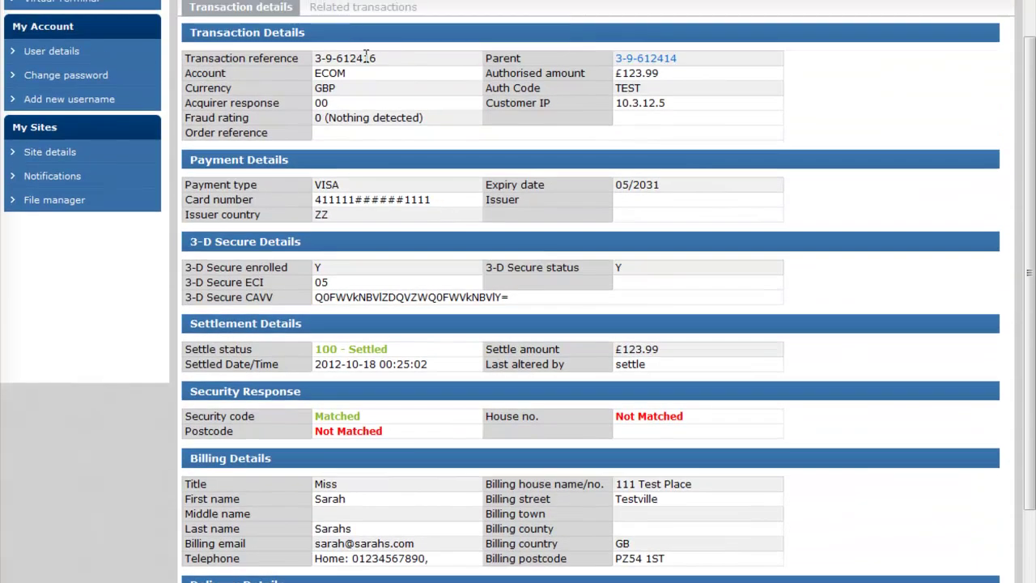
scroll(366, 55, up, 4)
click(364, 197)
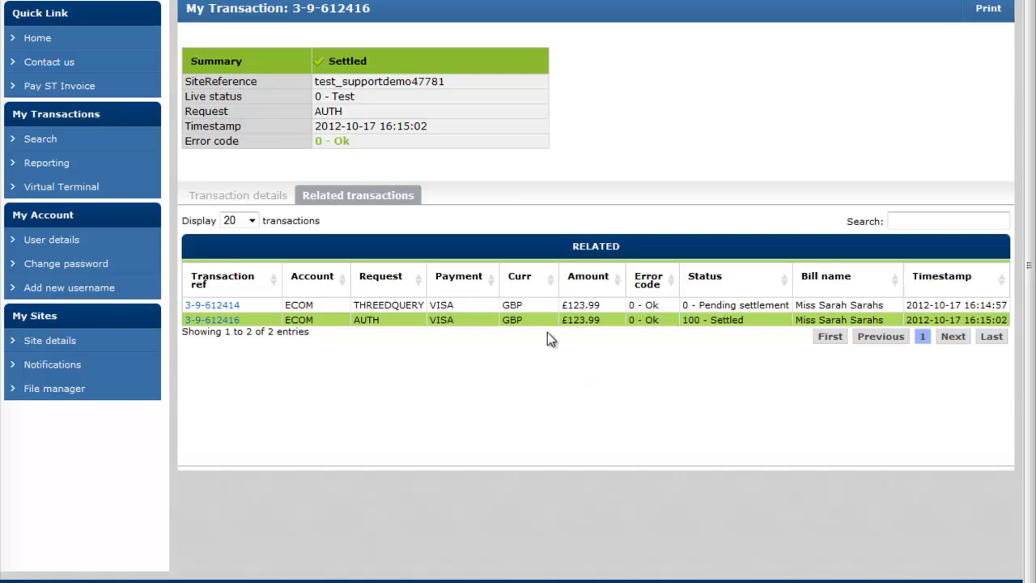
double_click(375, 305)
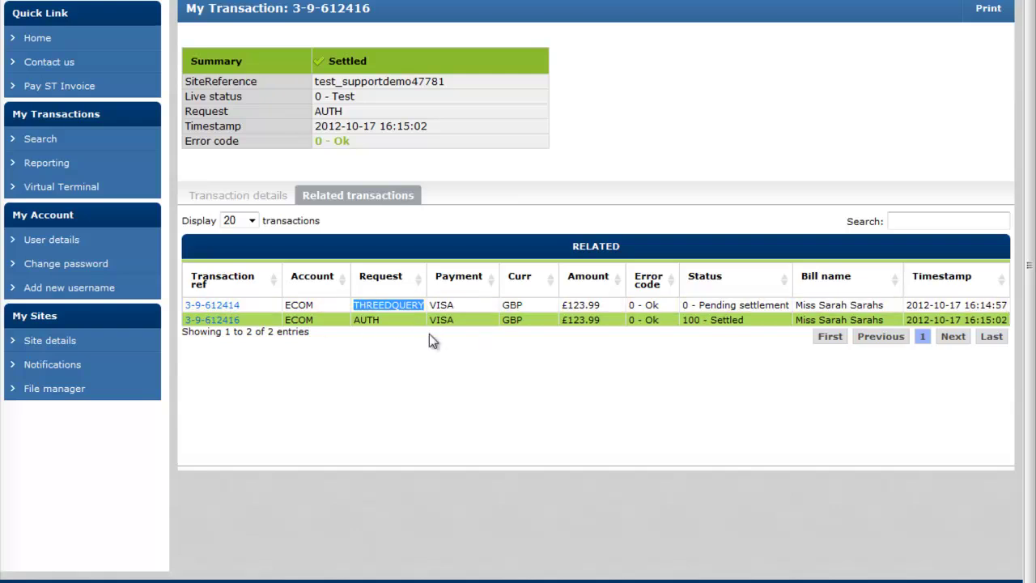
click(604, 364)
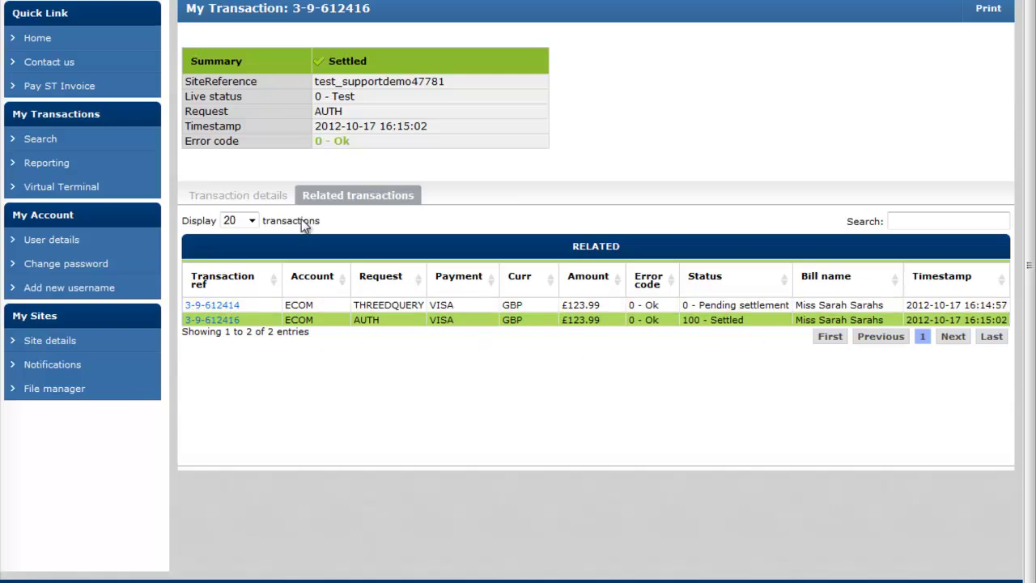
click(247, 203)
scroll(613, 277, down, 4)
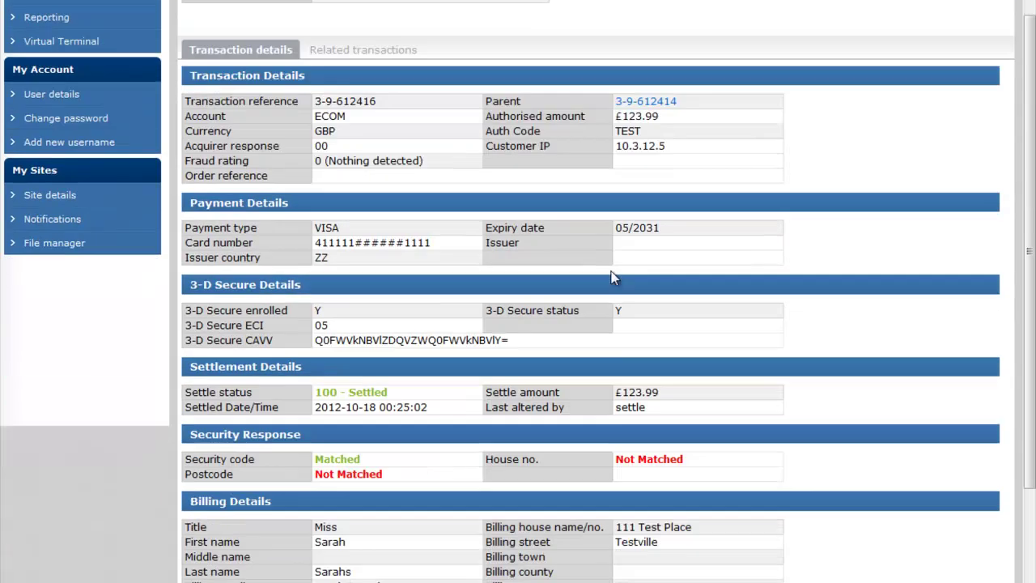
scroll(787, 328, down, 1)
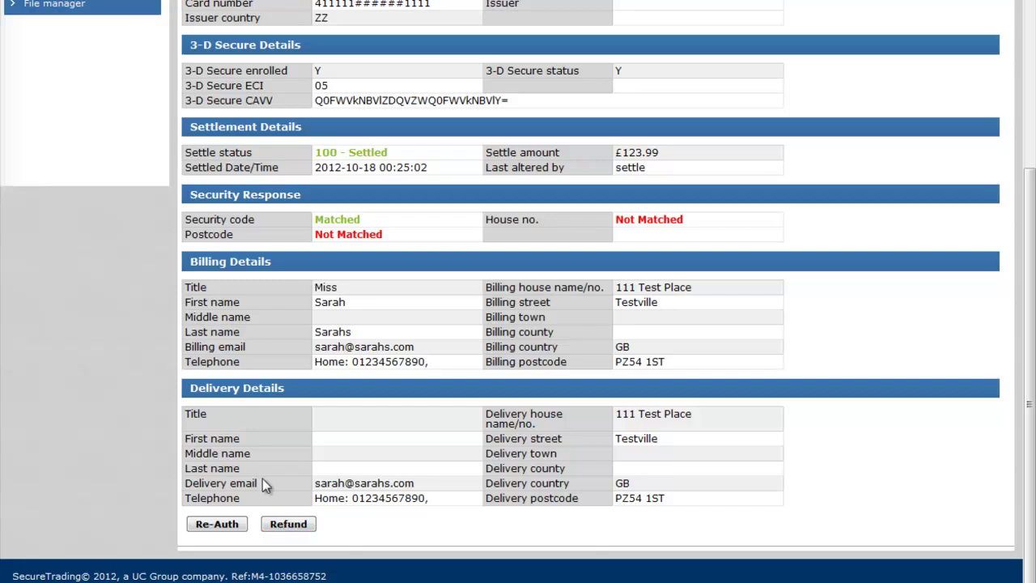
click(217, 525)
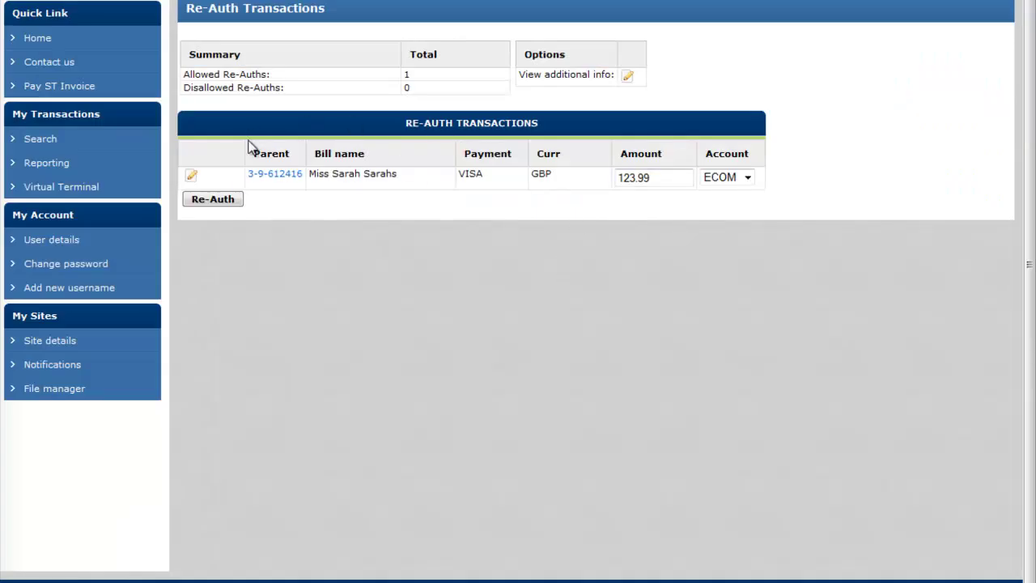
click(192, 178)
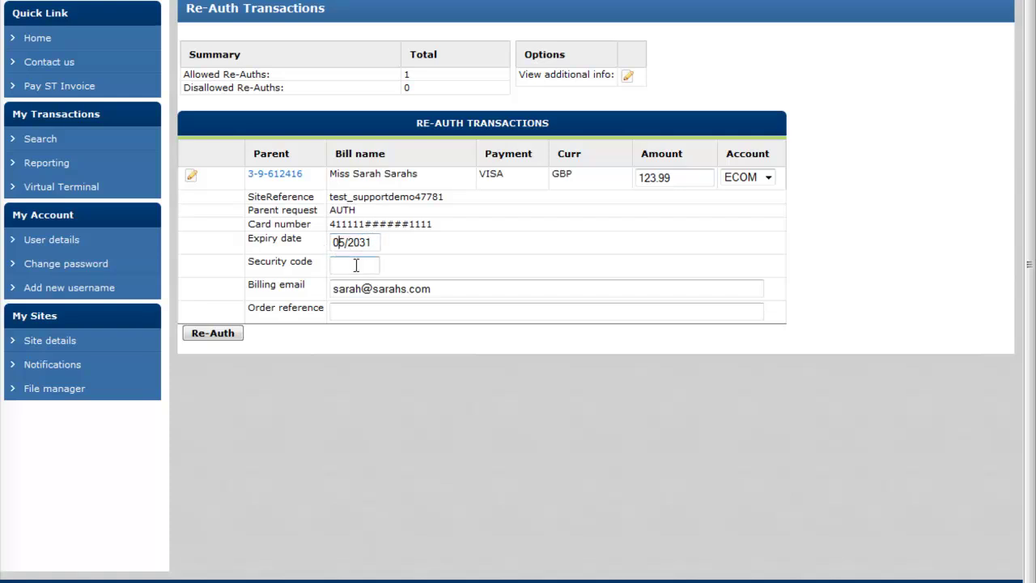
click(359, 312)
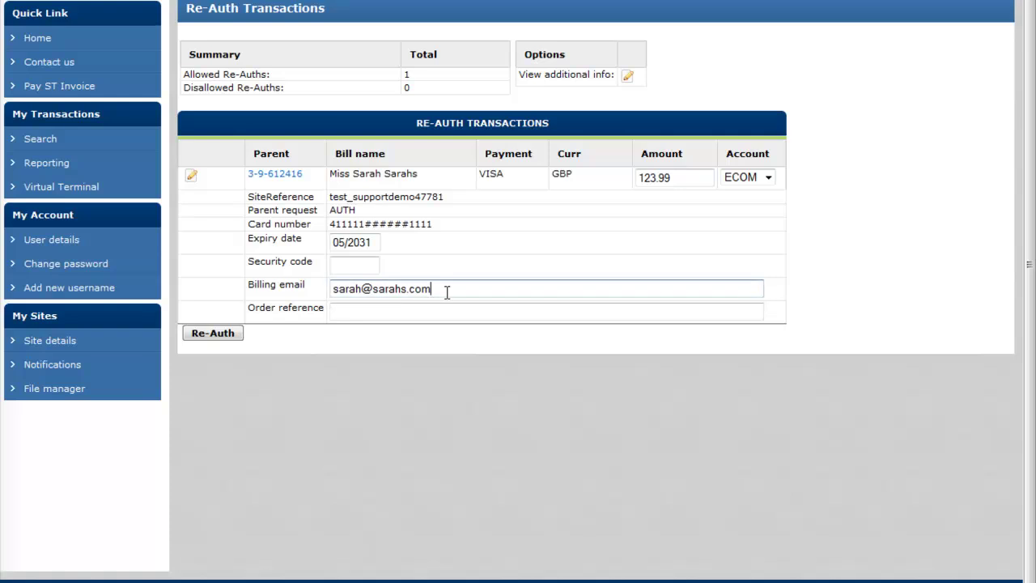
drag(683, 180, 638, 179)
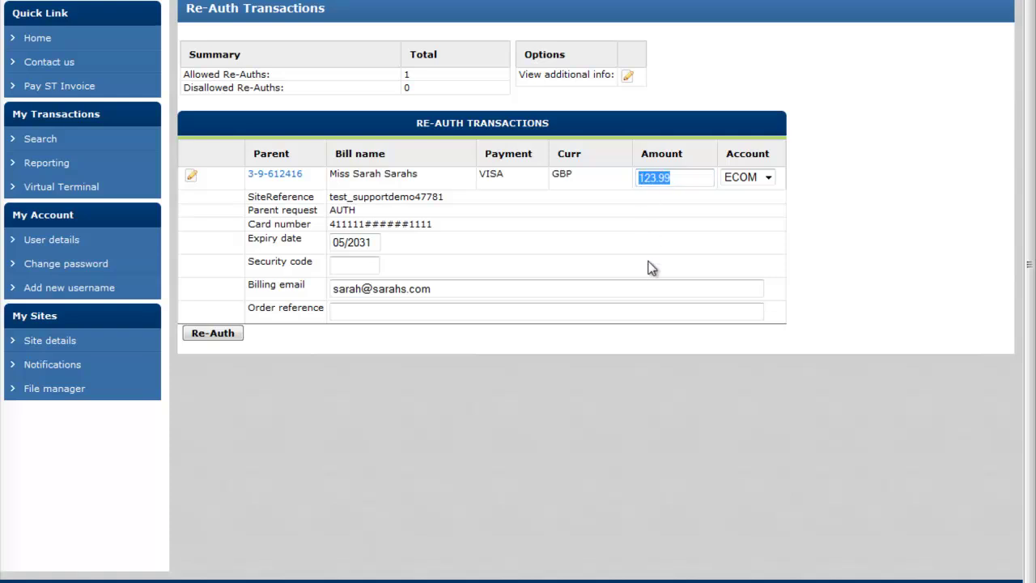
text(10.00)
click(208, 337)
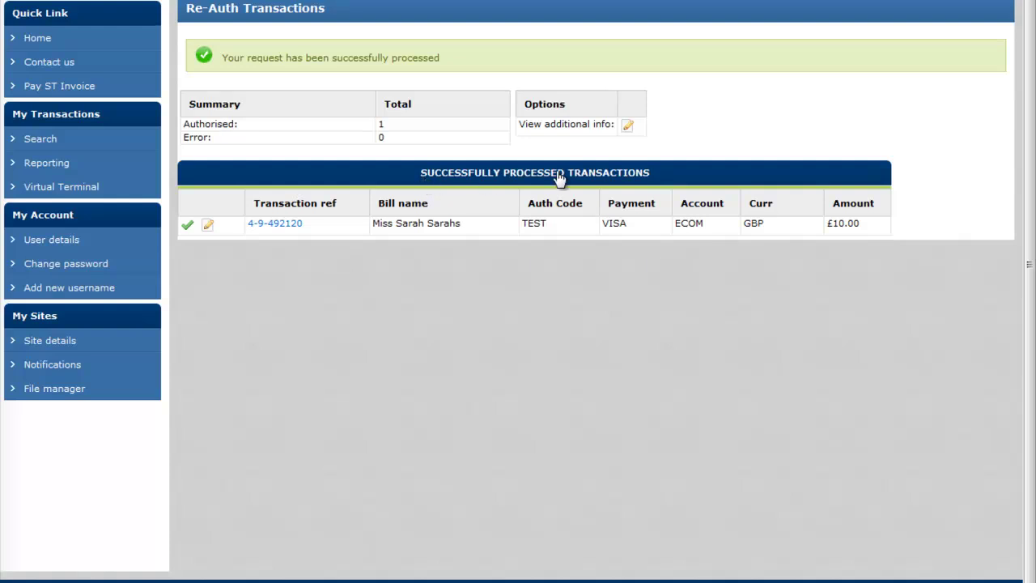
click(275, 225)
scroll(438, 340, down, 3)
scroll(389, 188, up, 1)
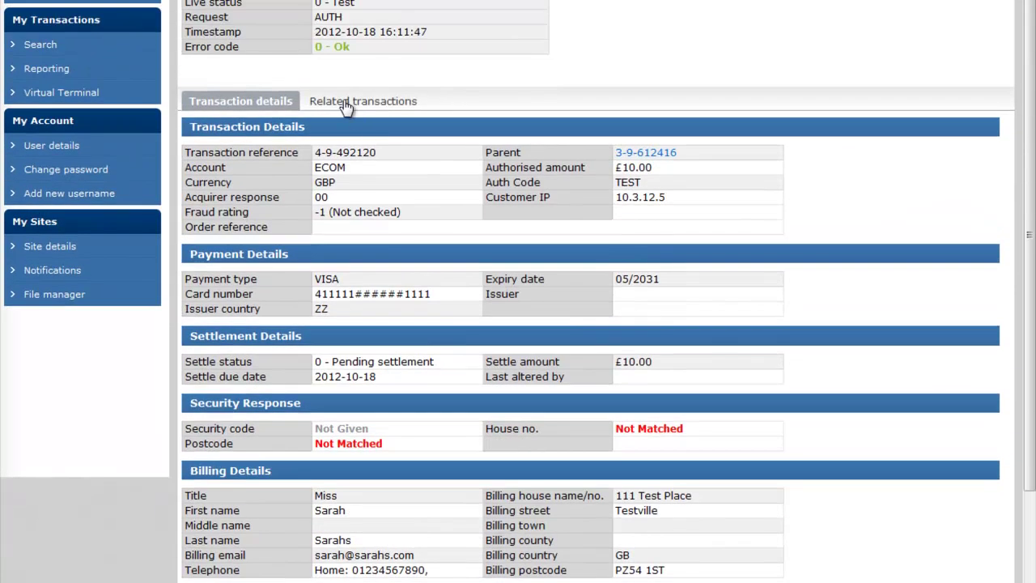
click(348, 102)
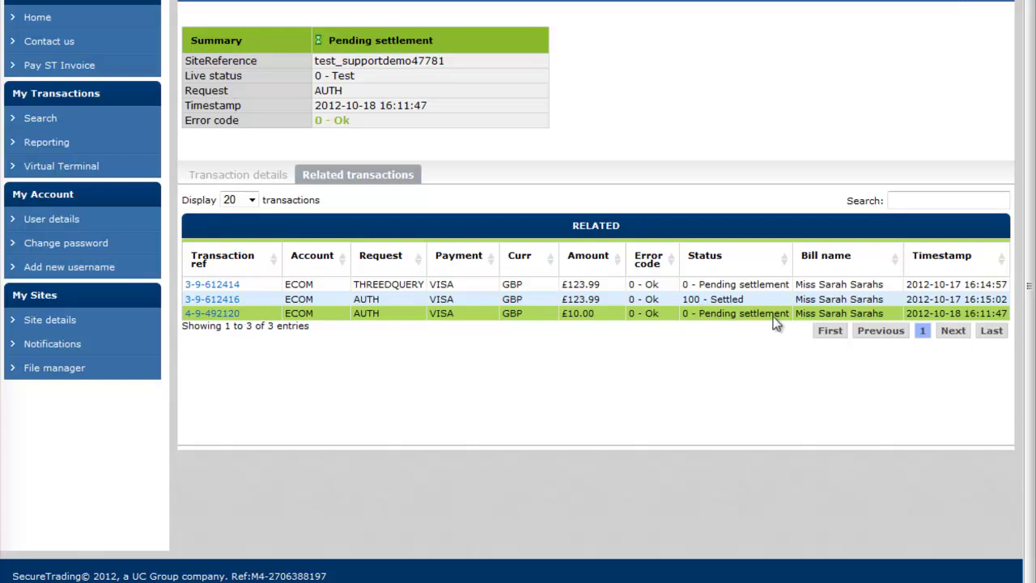
click(212, 299)
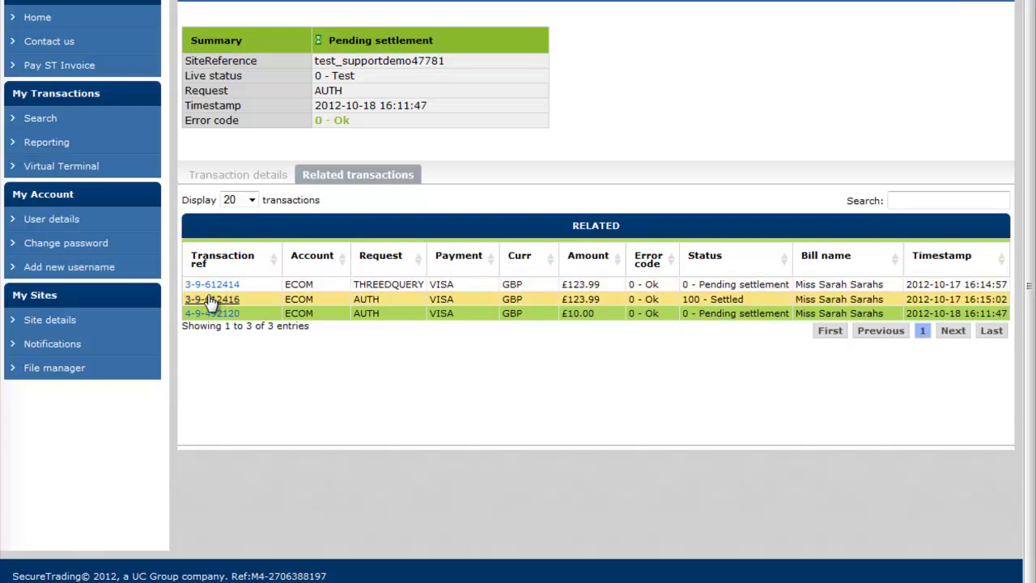
scroll(395, 337, down, 4)
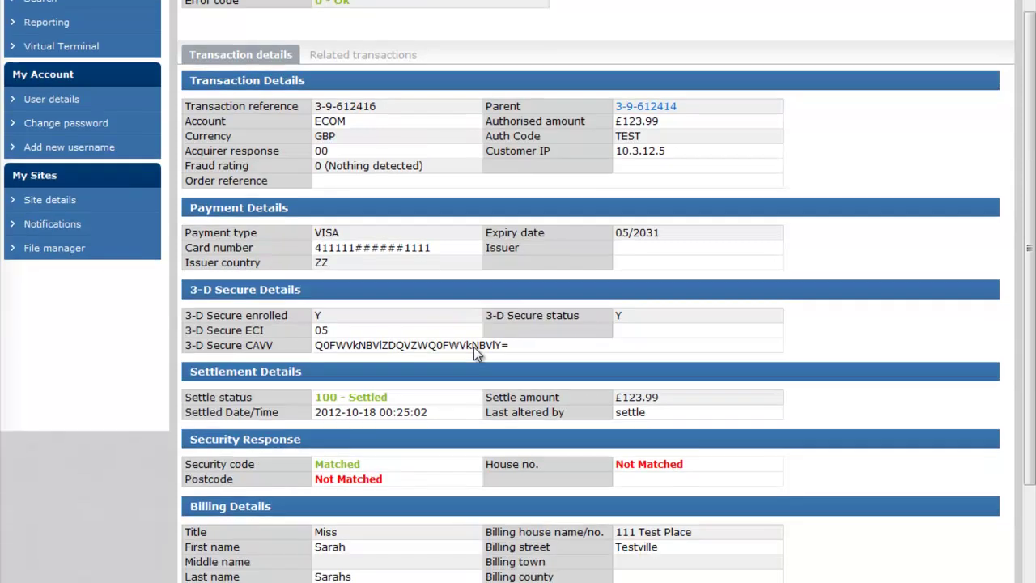
scroll(475, 348, down, 2)
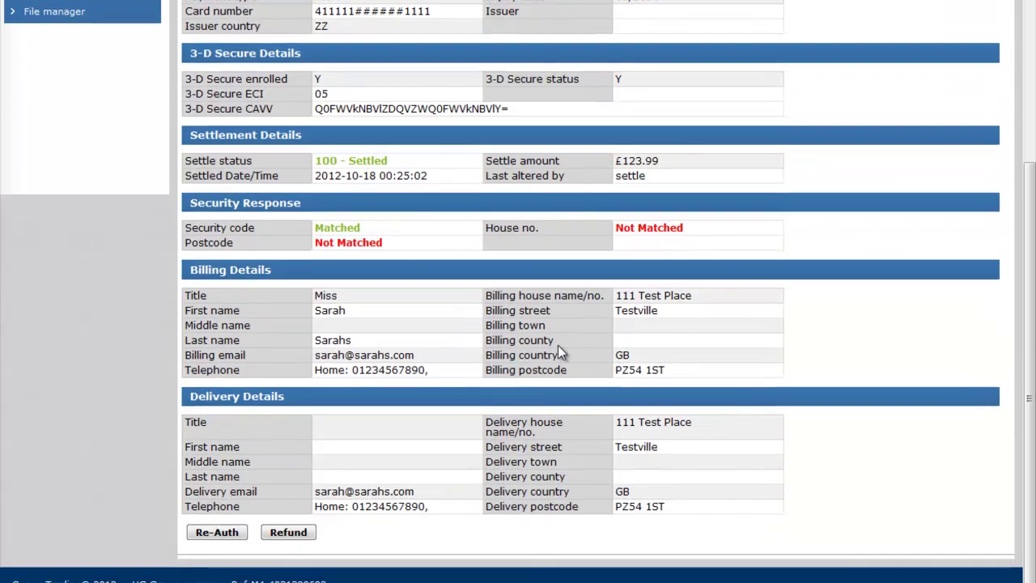
click(287, 534)
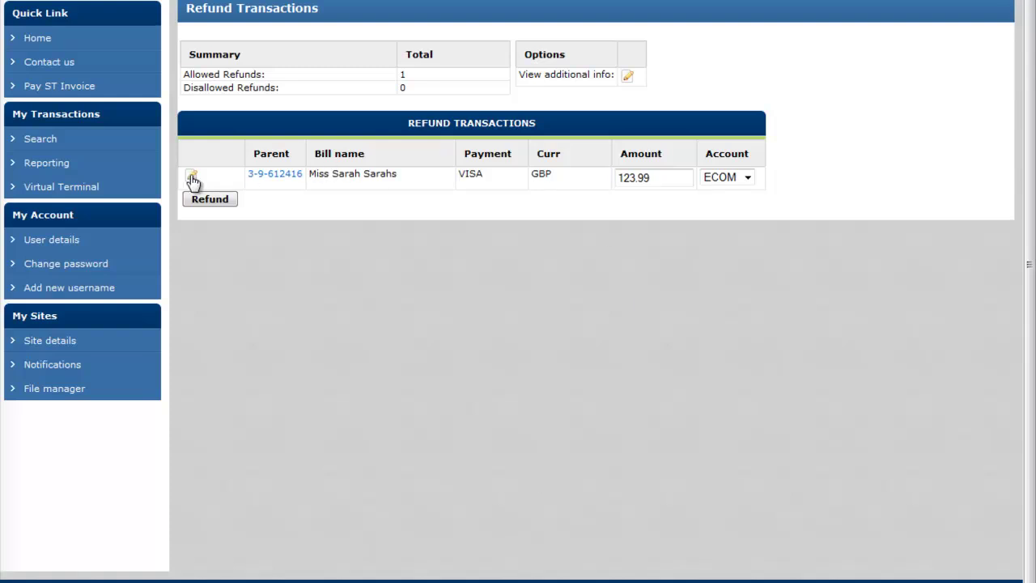
click(192, 177)
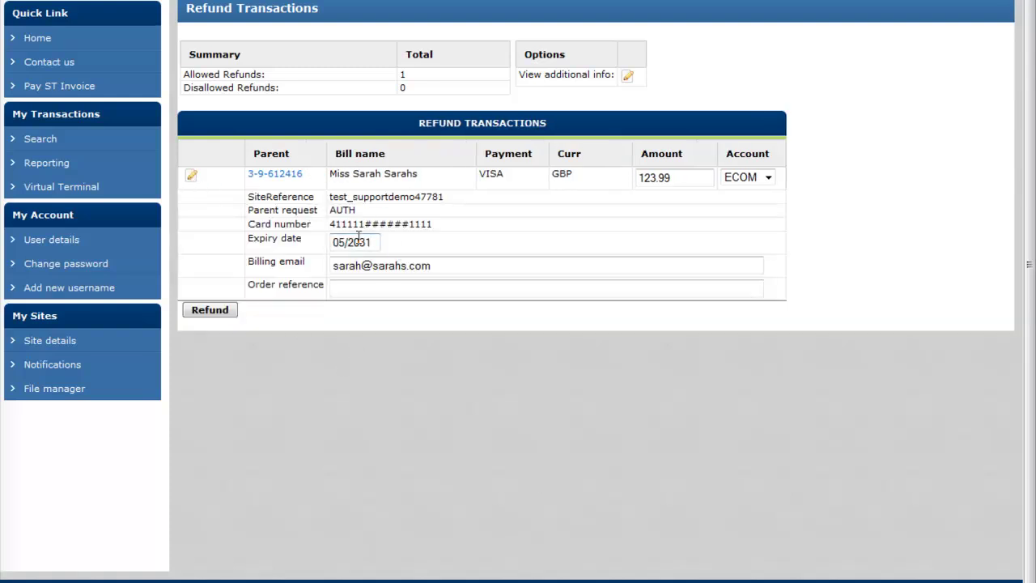
Step: Change the refund expiry date to 10/2035 and select the 123.99 amount for replacement
key(shift+Tab)
key(BackSpace)
key(BackSpace)
text(10)
key(Delete)
text(5)
click(694, 177)
double_click(672, 177)
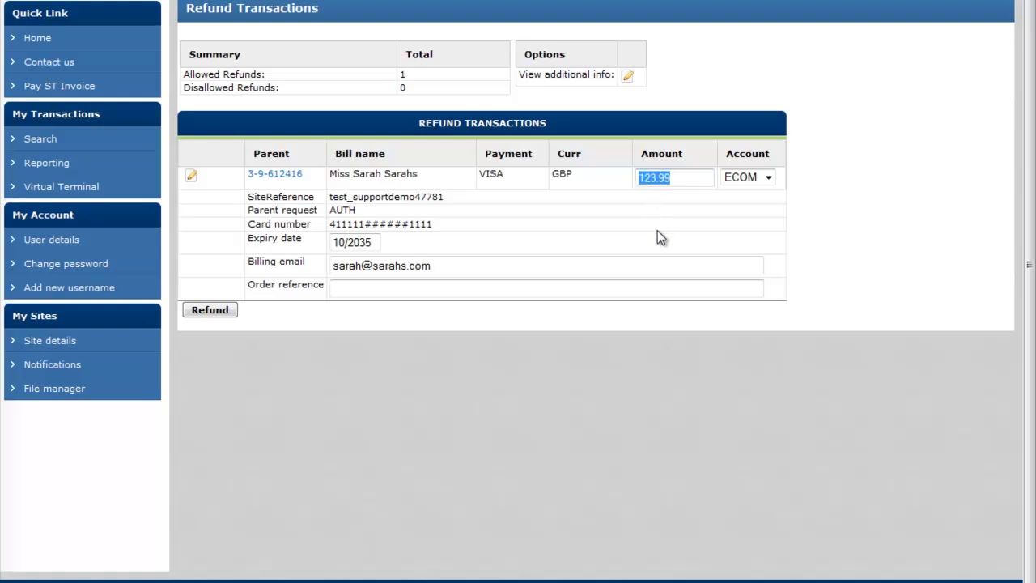
text(50.00)
click(216, 311)
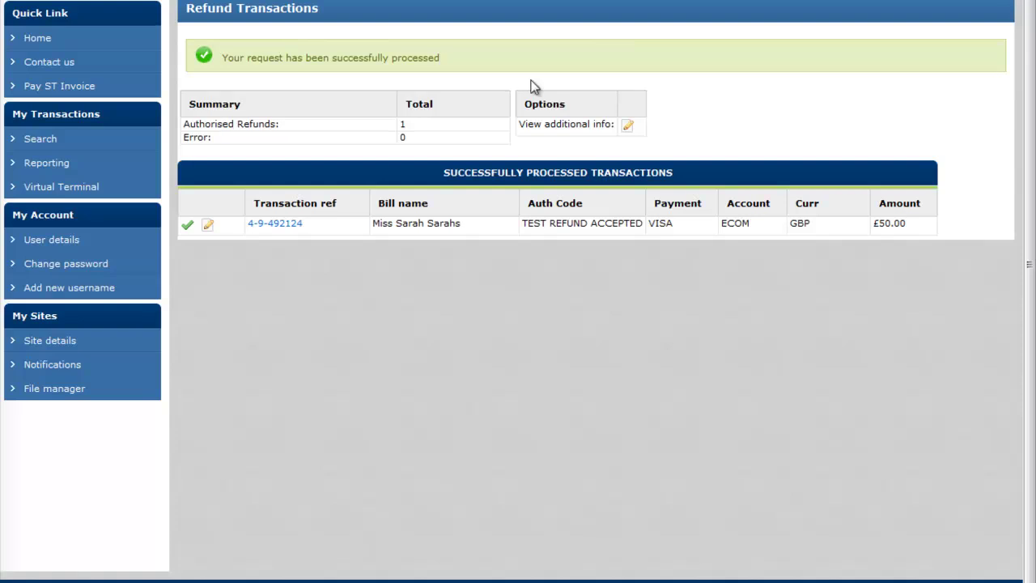
click(267, 229)
scroll(391, 212, down, 2)
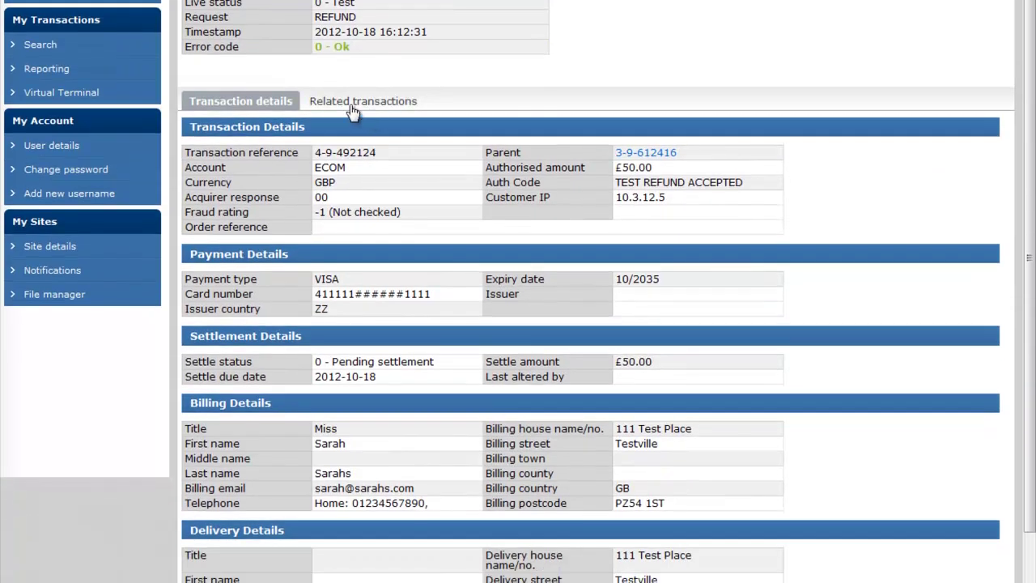
click(353, 103)
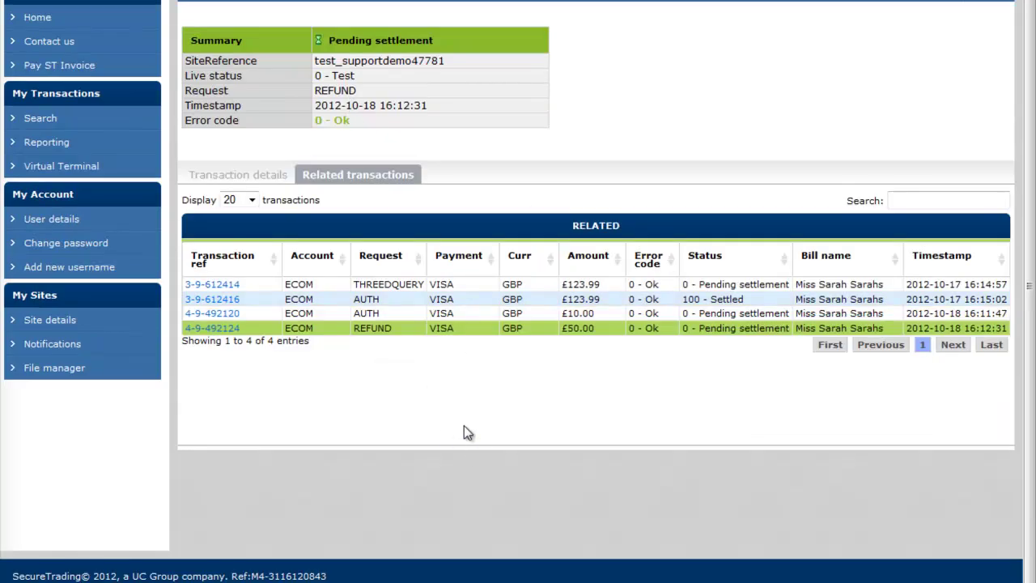
drag(359, 328, 387, 350)
click(387, 348)
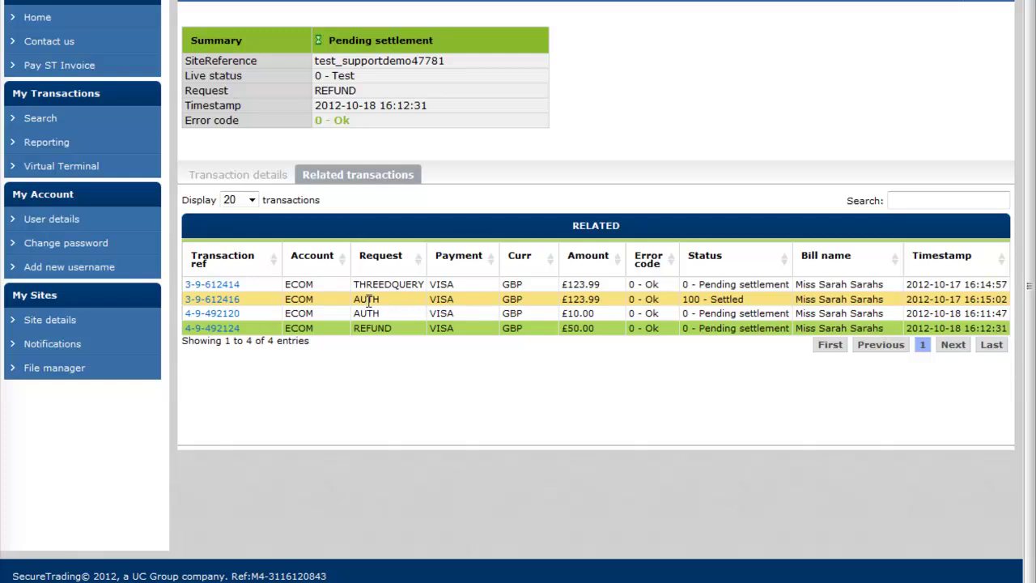
drag(244, 300, 189, 301)
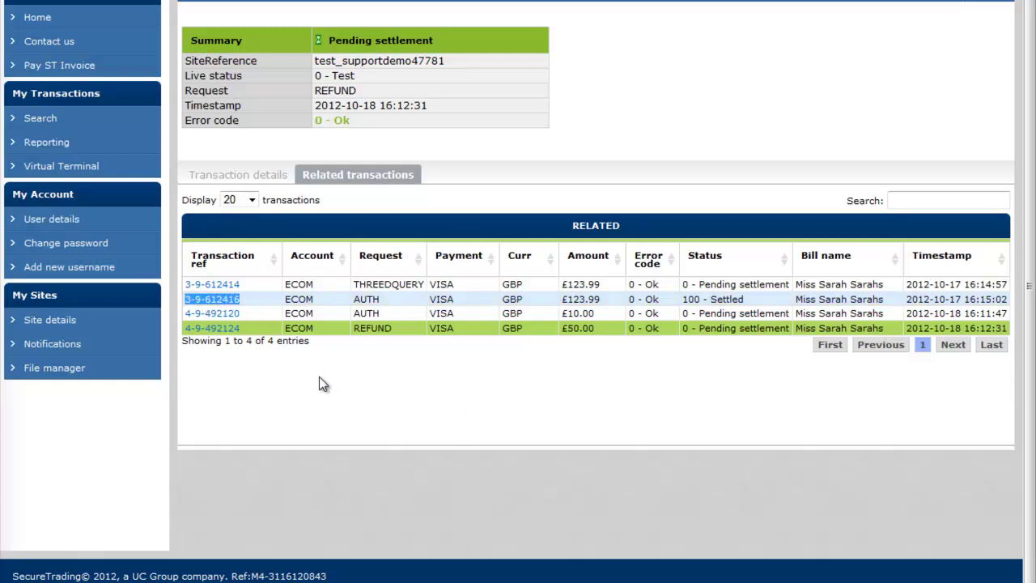
click(355, 397)
click(212, 299)
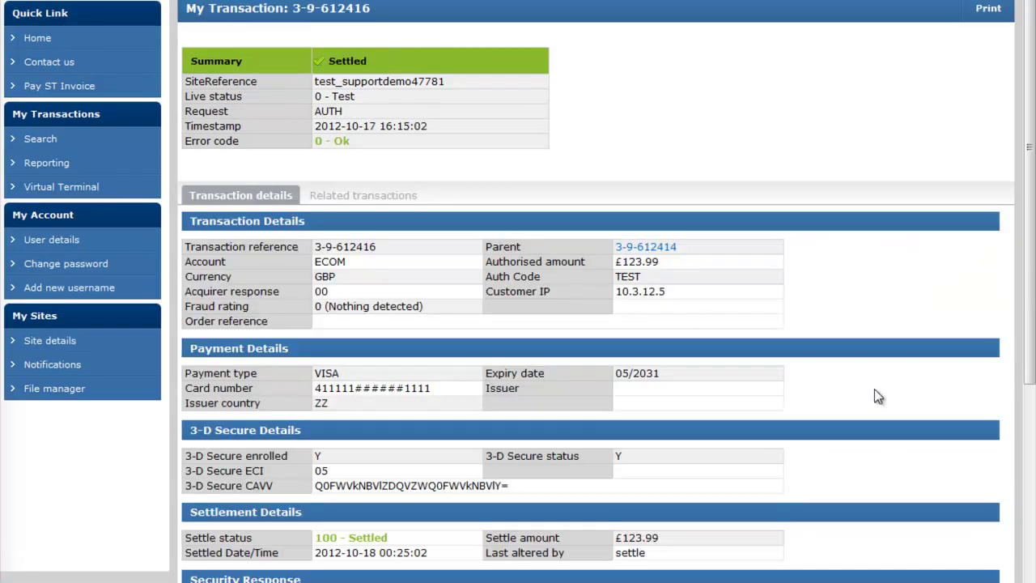
scroll(875, 391, down, 5)
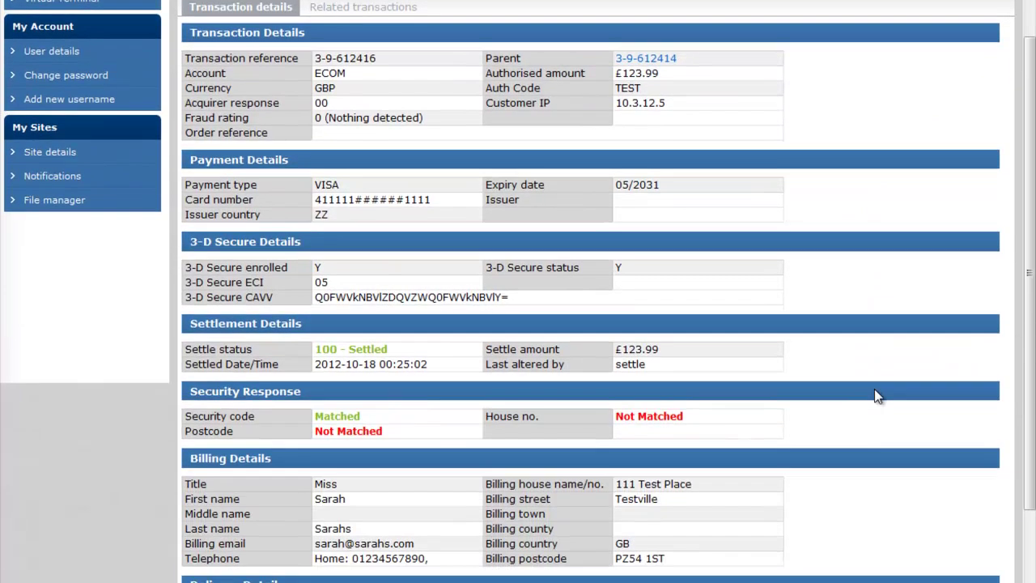
scroll(875, 396, up, 3)
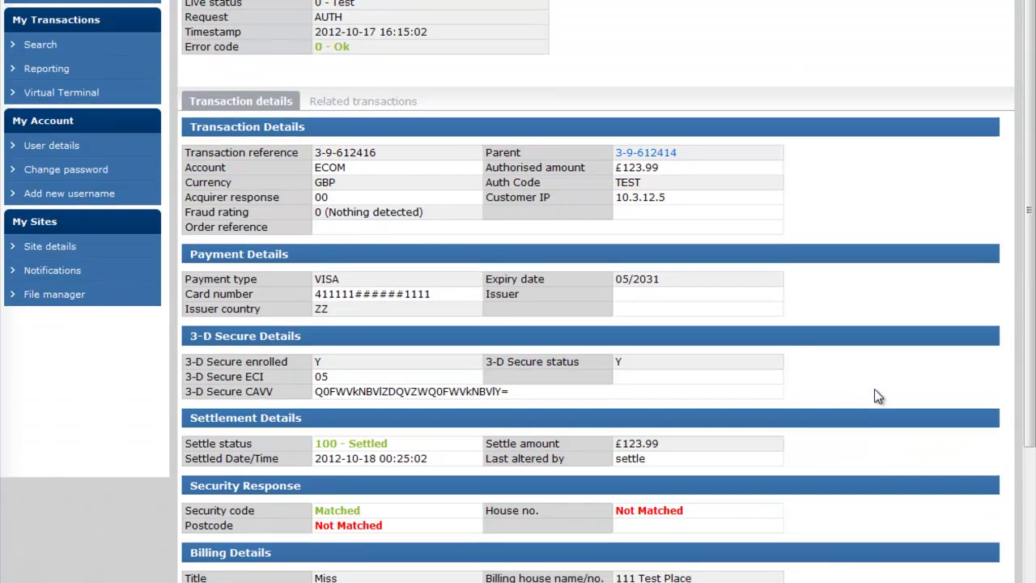
scroll(735, 269, up, 3)
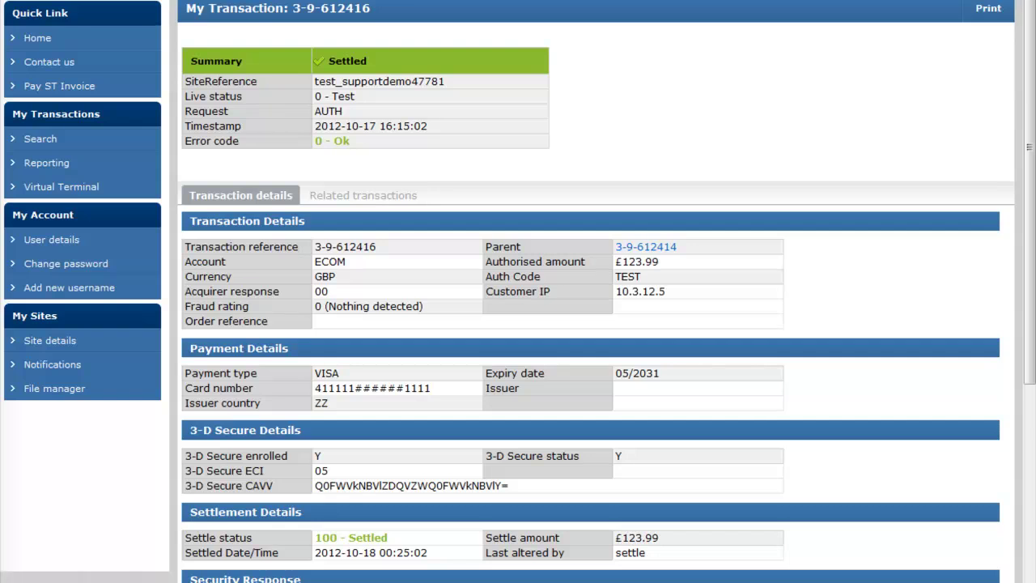
scroll(887, 316, down, 3)
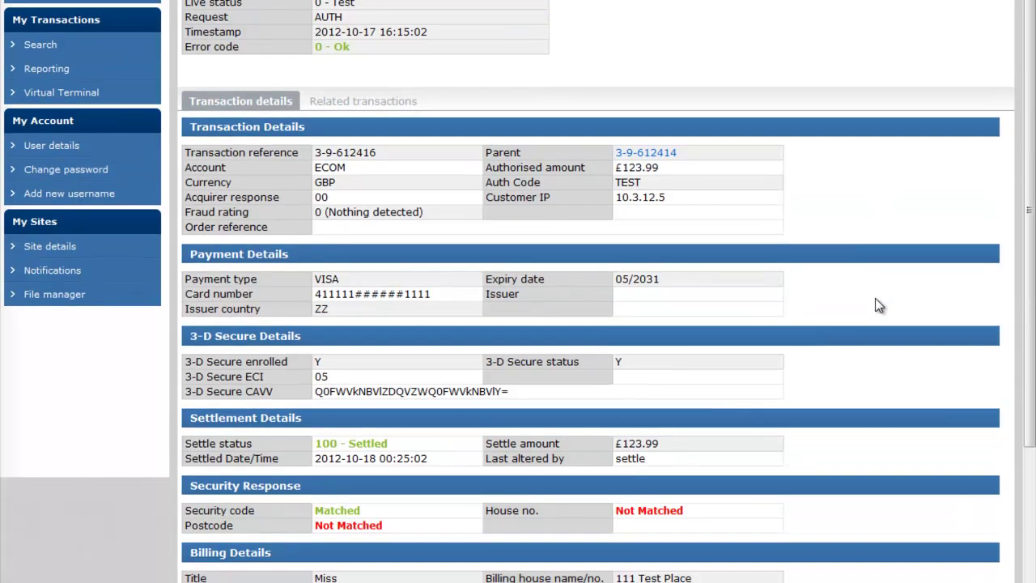